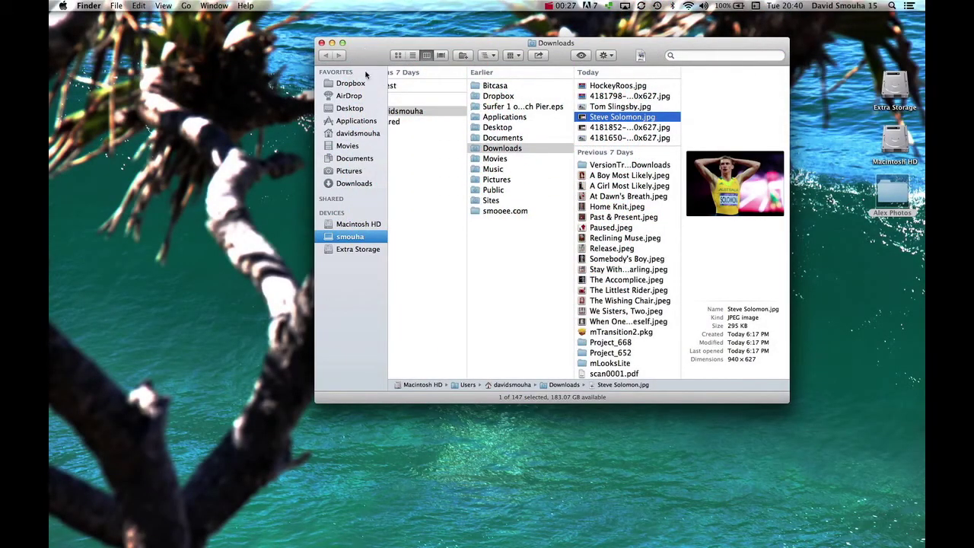
Launch Photoshop and switch to the Horizontal Type Mask Tool from the Type tool flyout
mouse_move(468, 544)
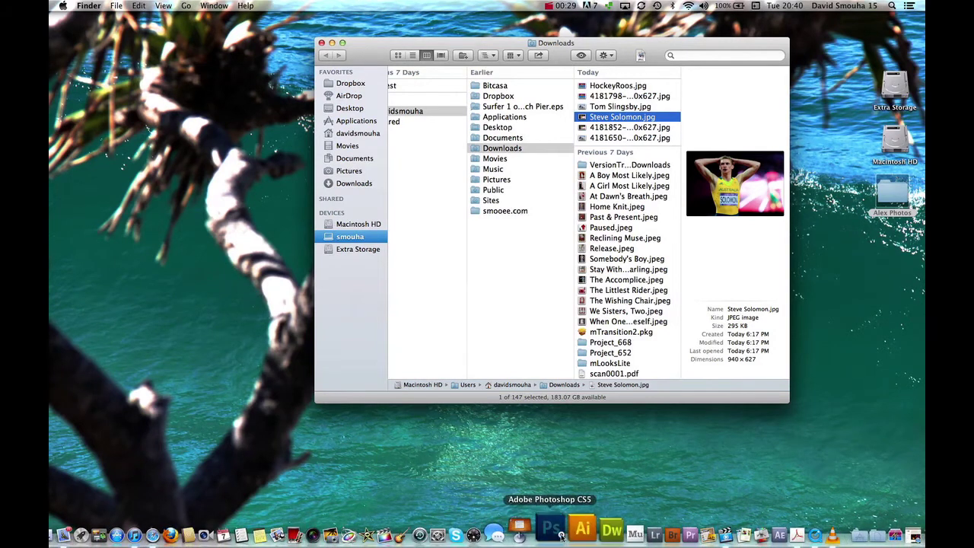
left_click(561, 537)
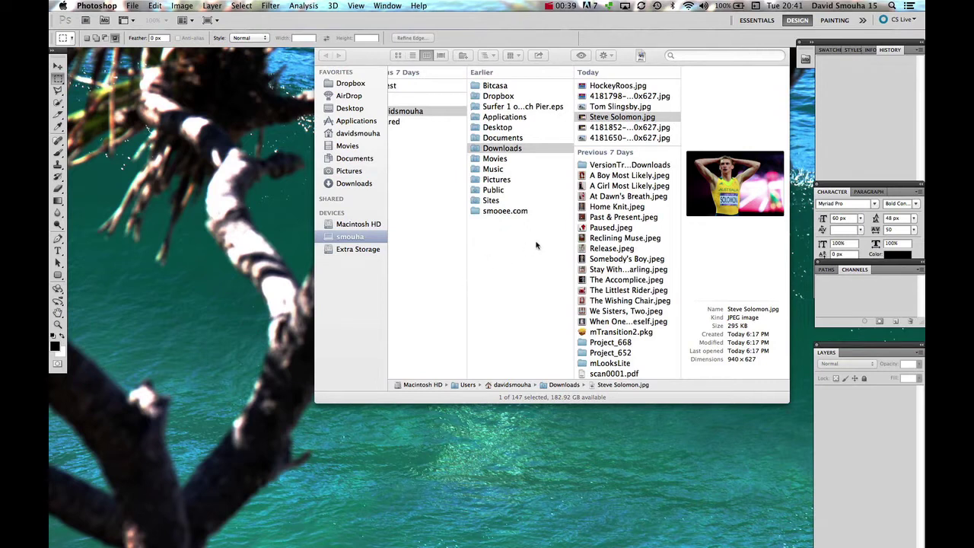
left_click(57, 249)
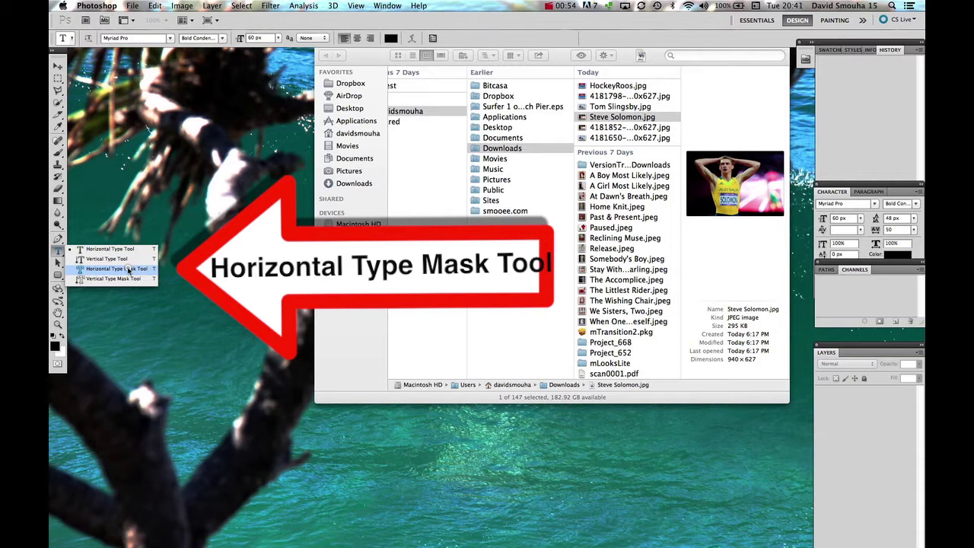
left_click(128, 269)
Open Australia Team.psd from File > Open Recent and drag its window larger
left_click(132, 5)
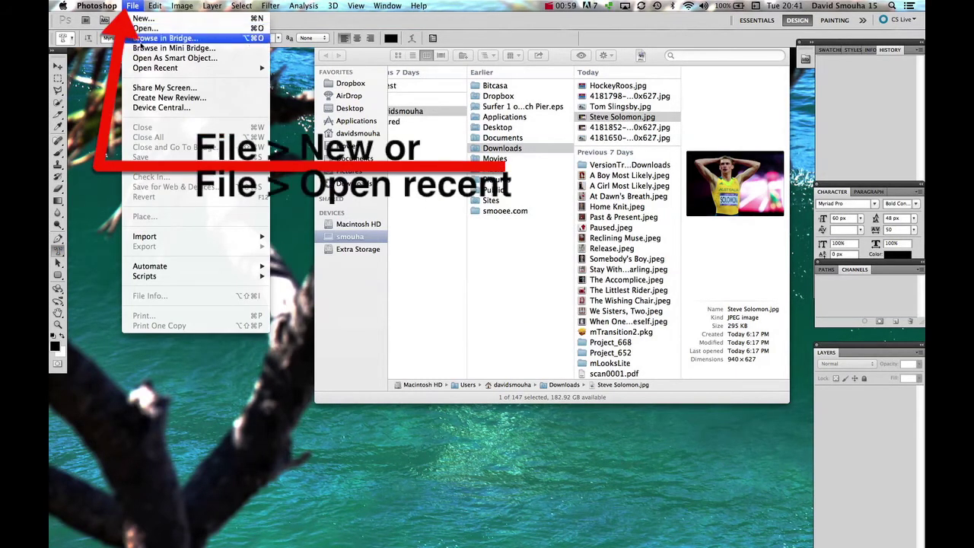
mouse_move(147, 69)
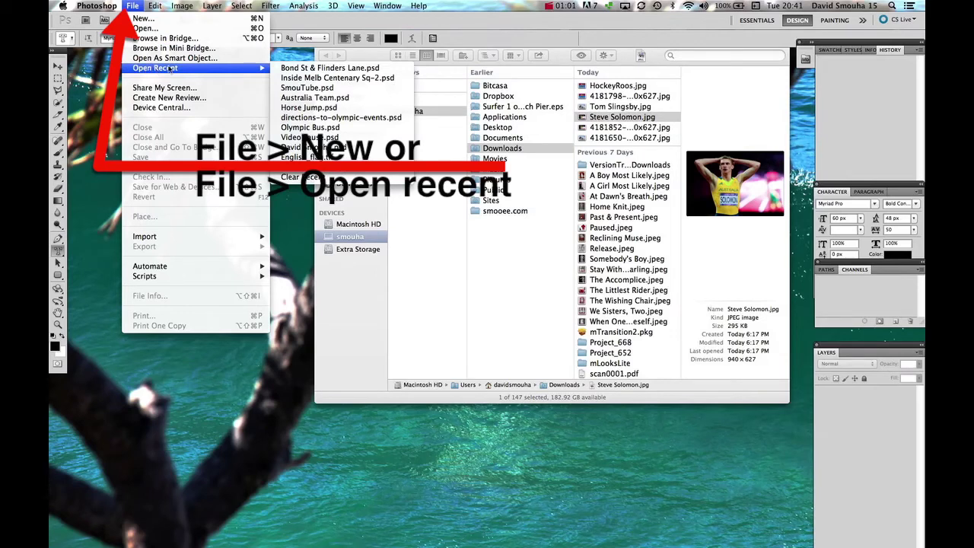
left_click(326, 100)
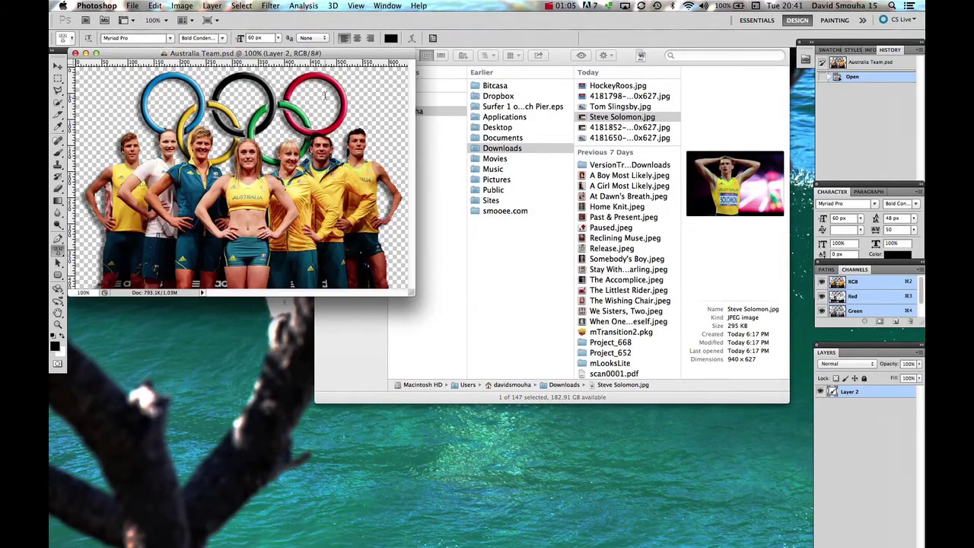
left_click_drag(415, 292, 535, 418)
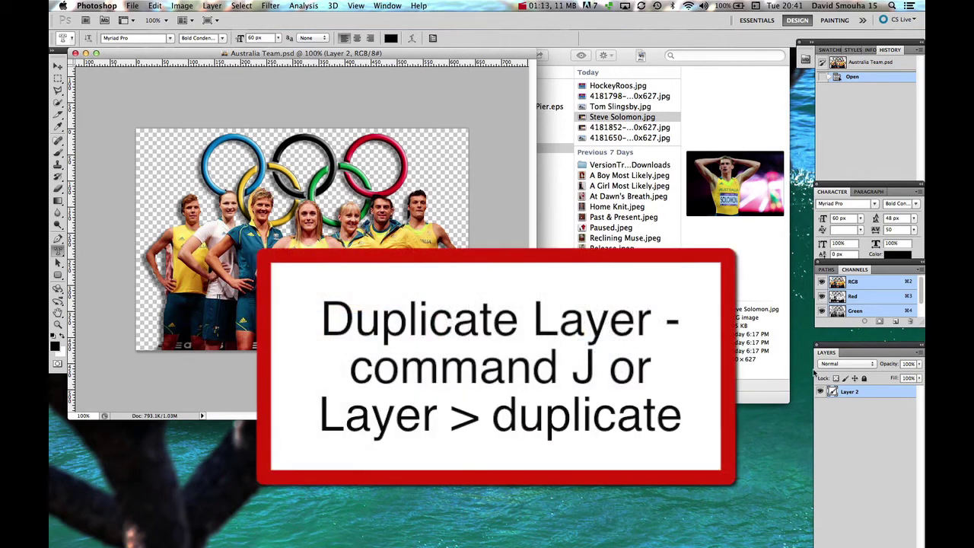
Duplicate Layer 2 and choose the Horizontal Type Mask Tool with centred text alignment
key("super+j")
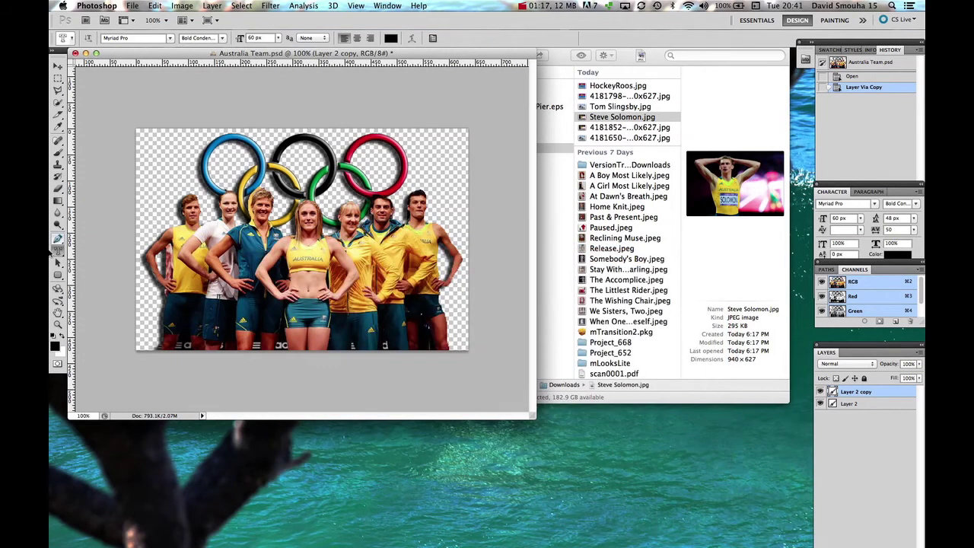
left_click(60, 250)
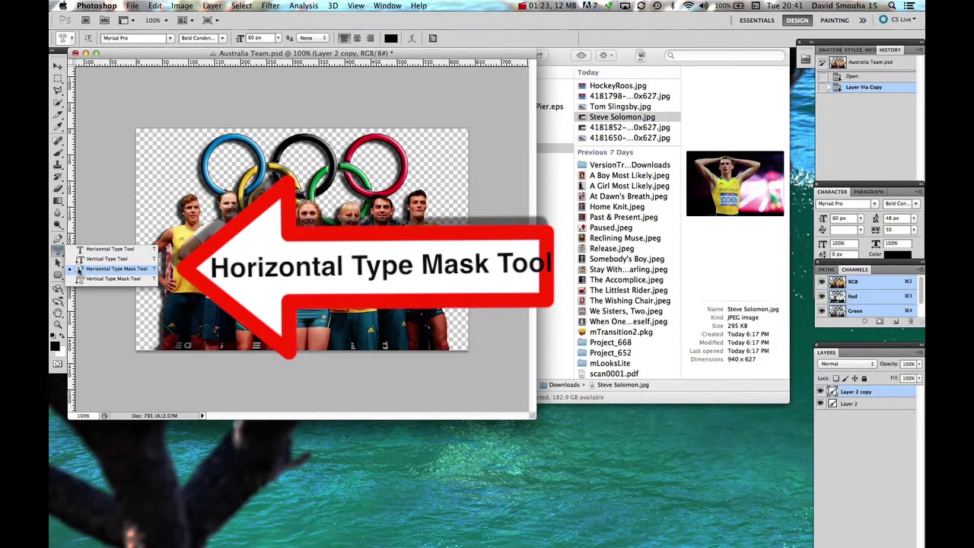
left_click(79, 269)
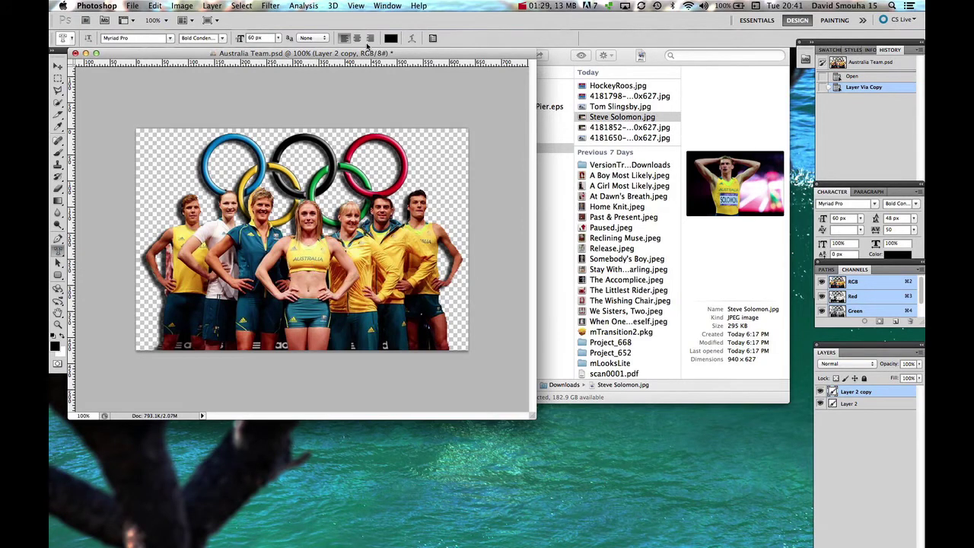
left_click(357, 40)
Type the mask lettering on the lower photo and resize it to 160 px
left_click(309, 288)
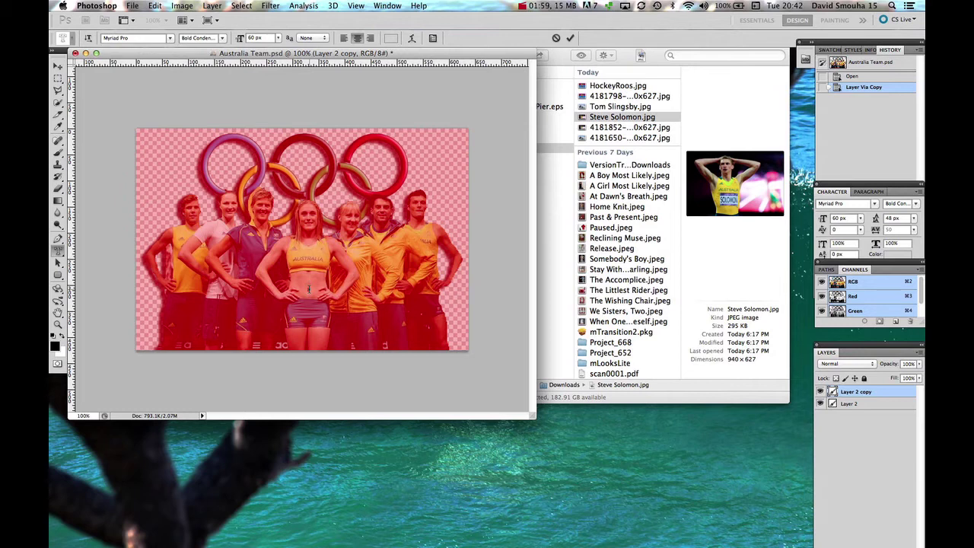
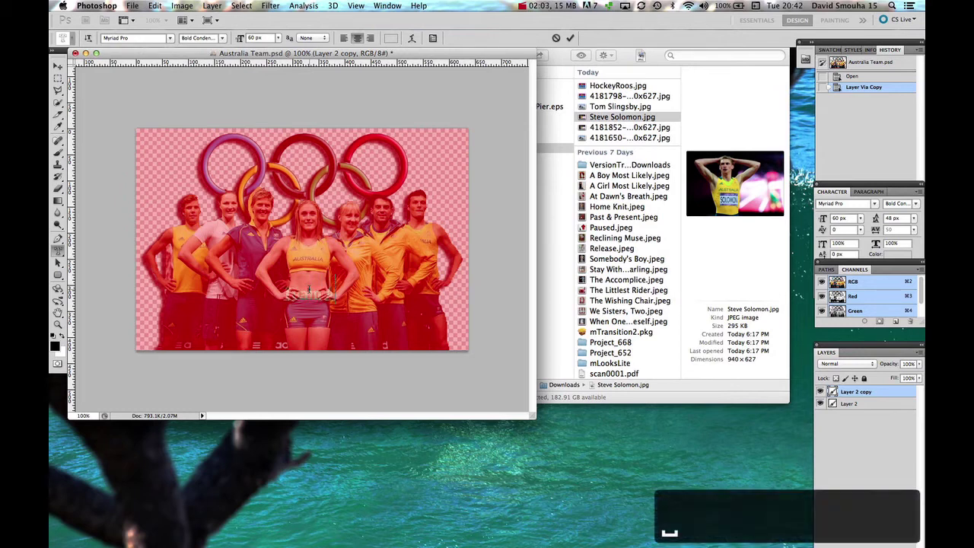
type("s")
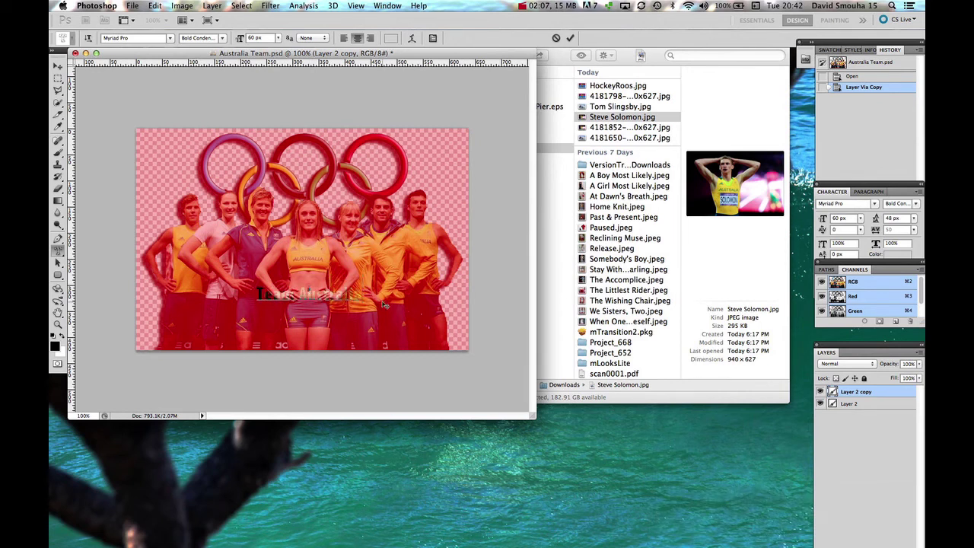
left_click_drag(364, 297, 234, 294)
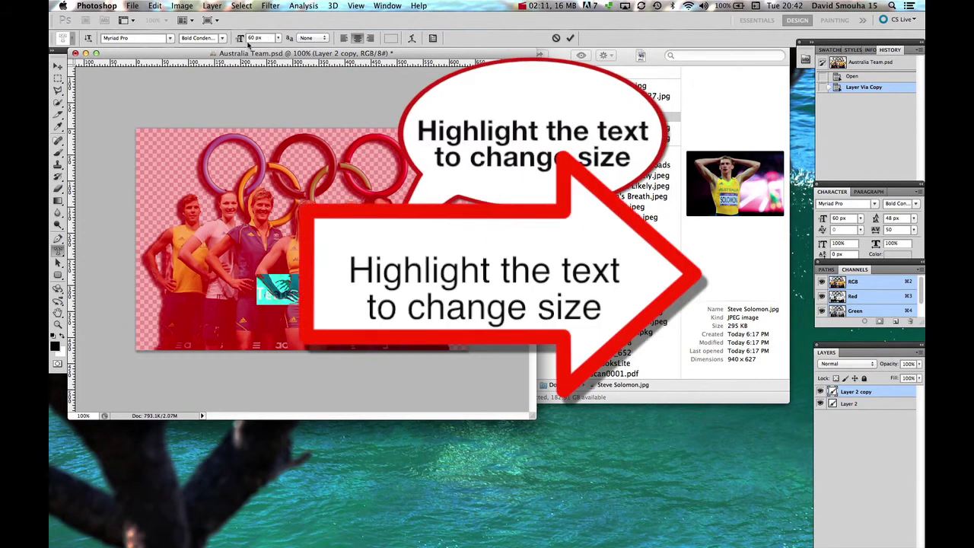
left_click(251, 38)
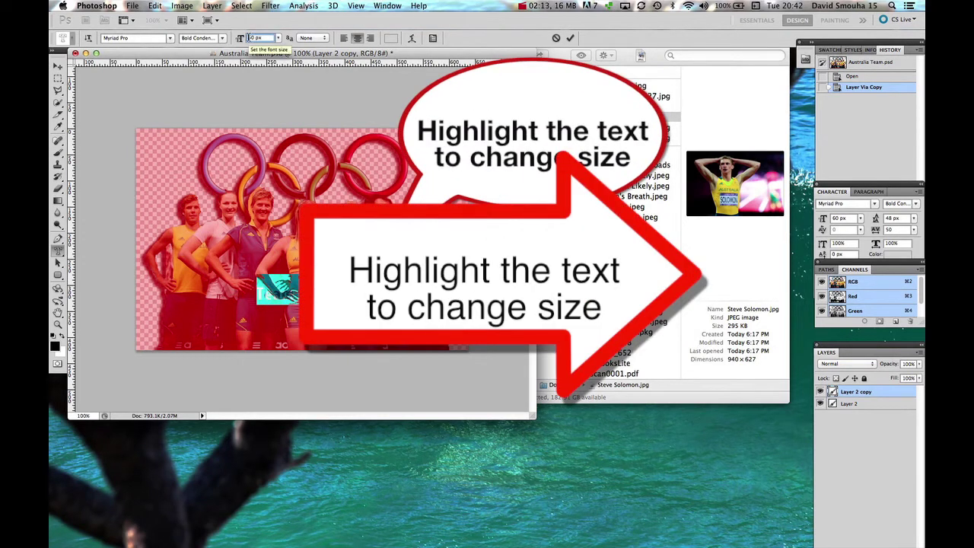
type("160")
key("Return")
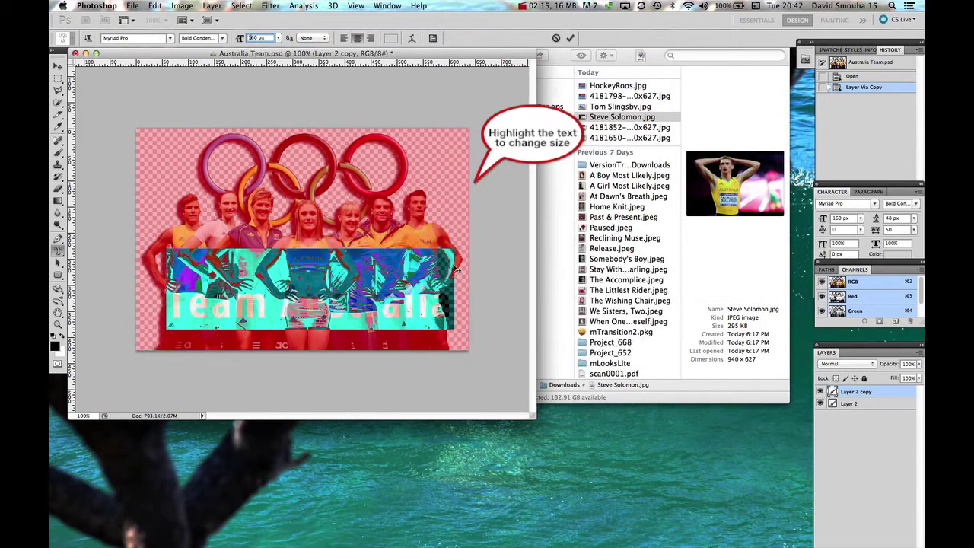
left_click(447, 298)
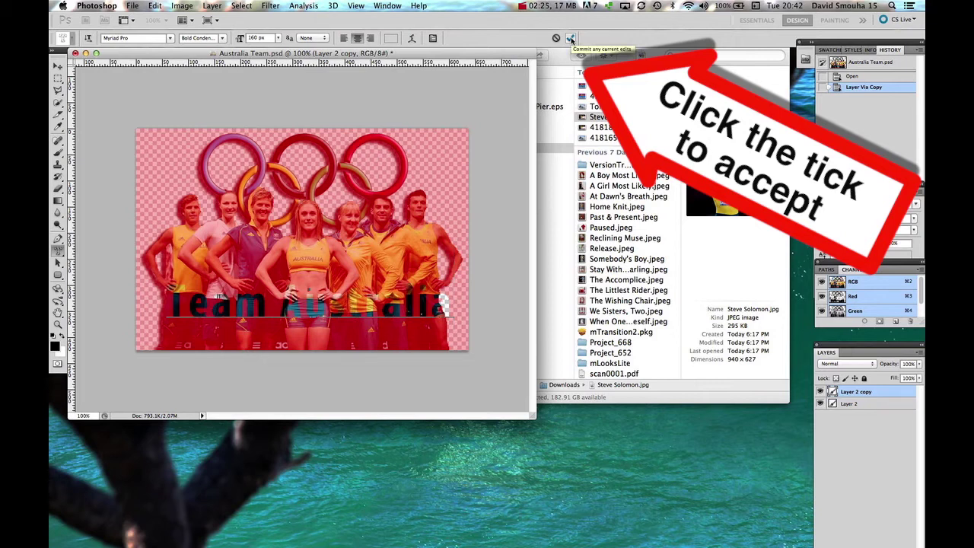
Commit the type mask, add a layer mask to Layer 2 copy, and hide Layer 2
left_click(571, 39)
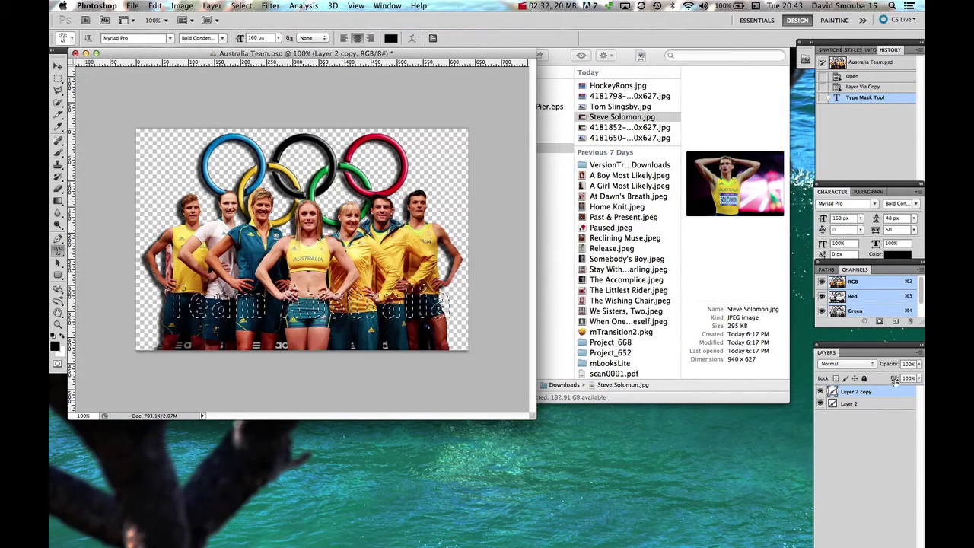
left_click_drag(873, 339, 872, 305)
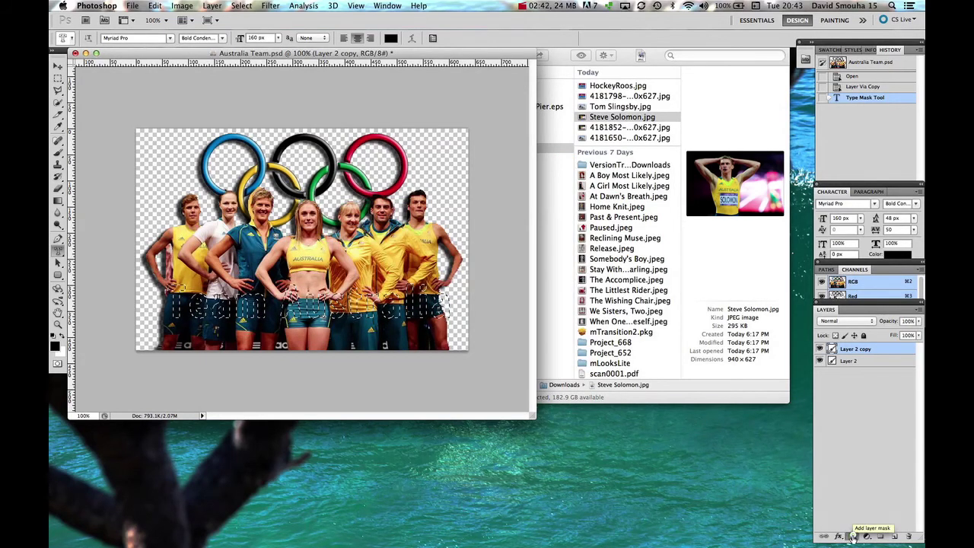
left_click(852, 538)
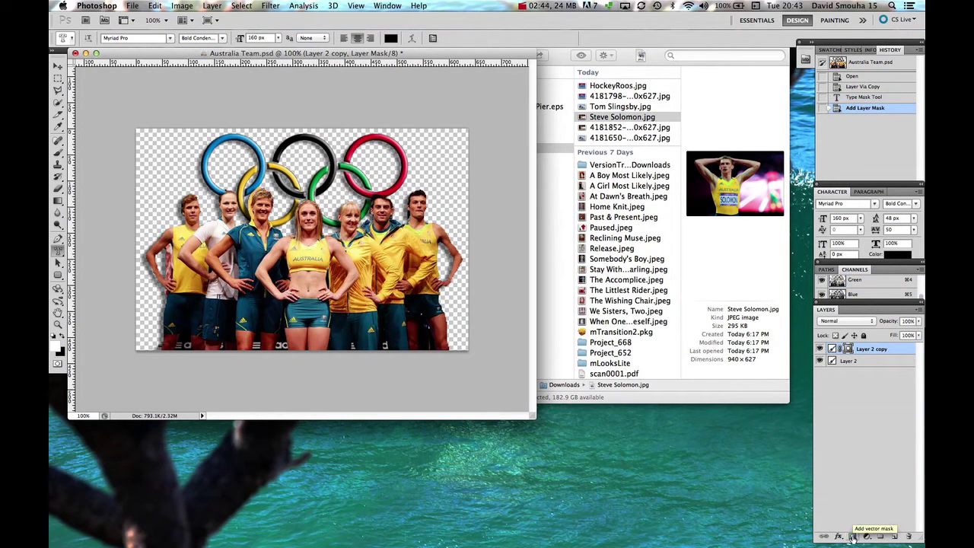
left_click(820, 362)
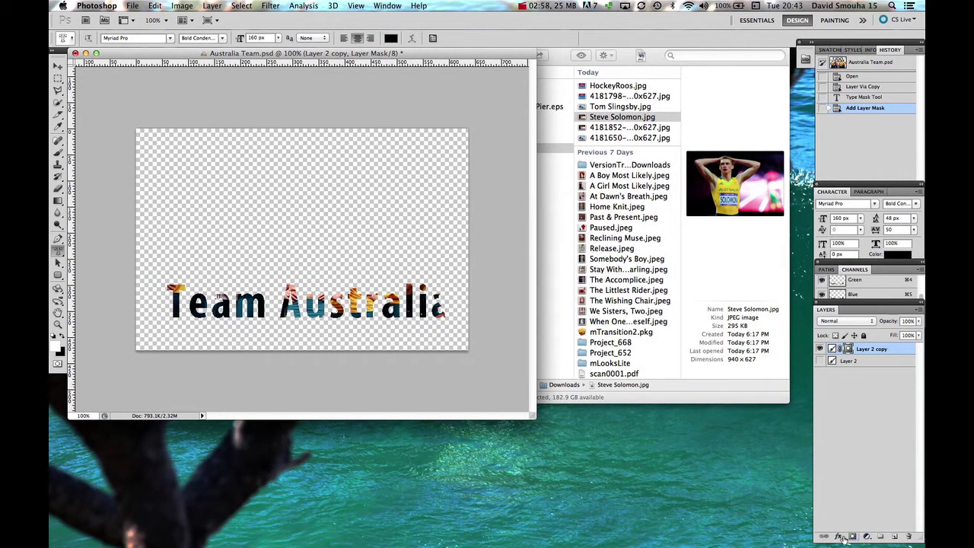
Add a Stroke layer effect and reduce its size to a thin 1 px black outline
left_click(840, 537)
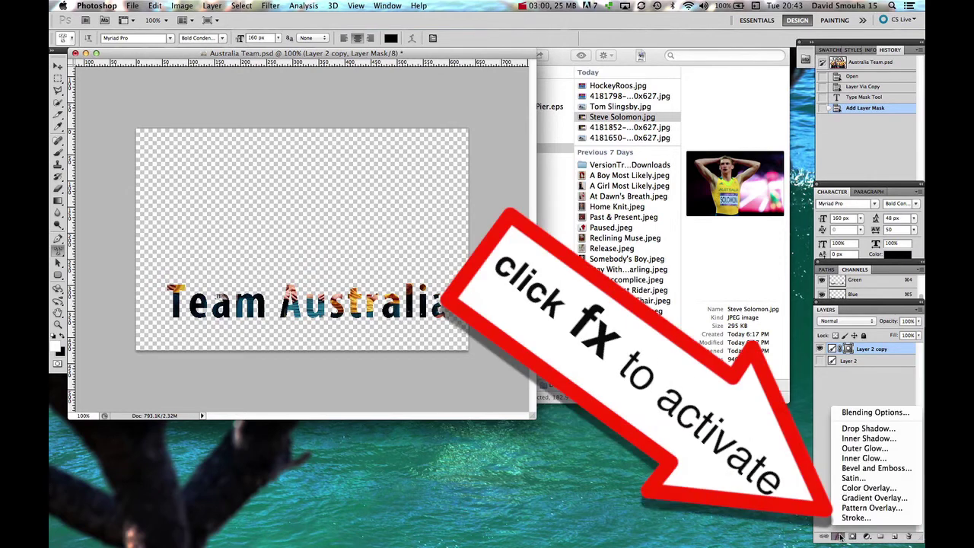
left_click(840, 537)
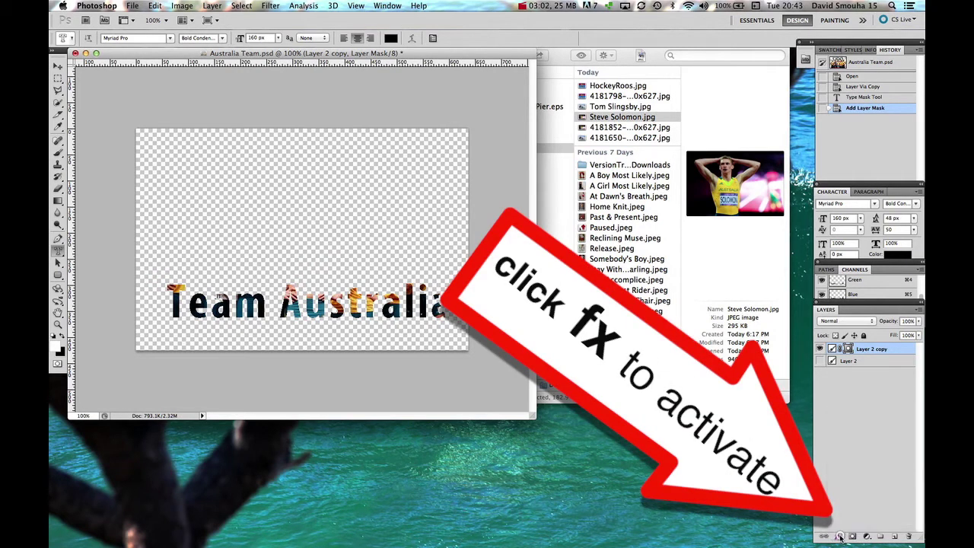
left_click(839, 536)
left_click(846, 519)
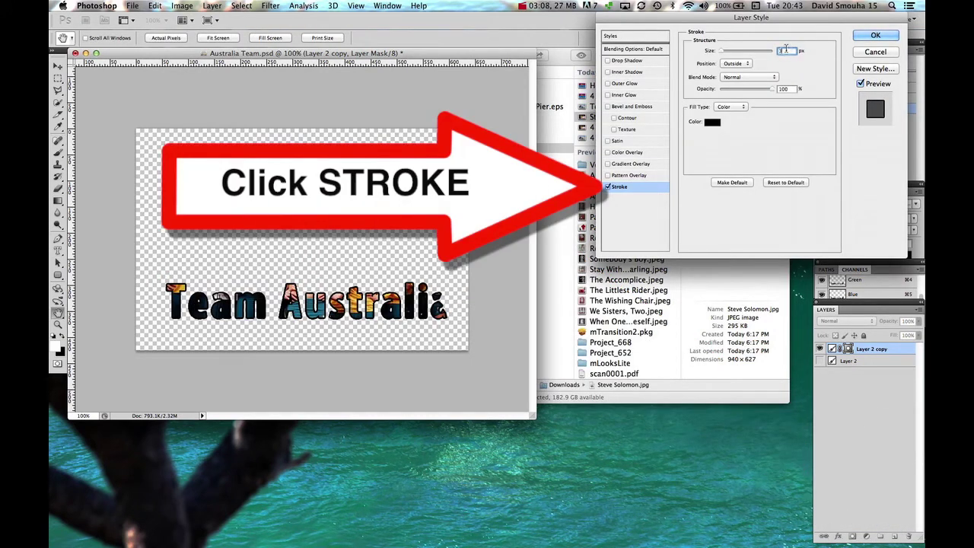
key("Down")
key("Down")
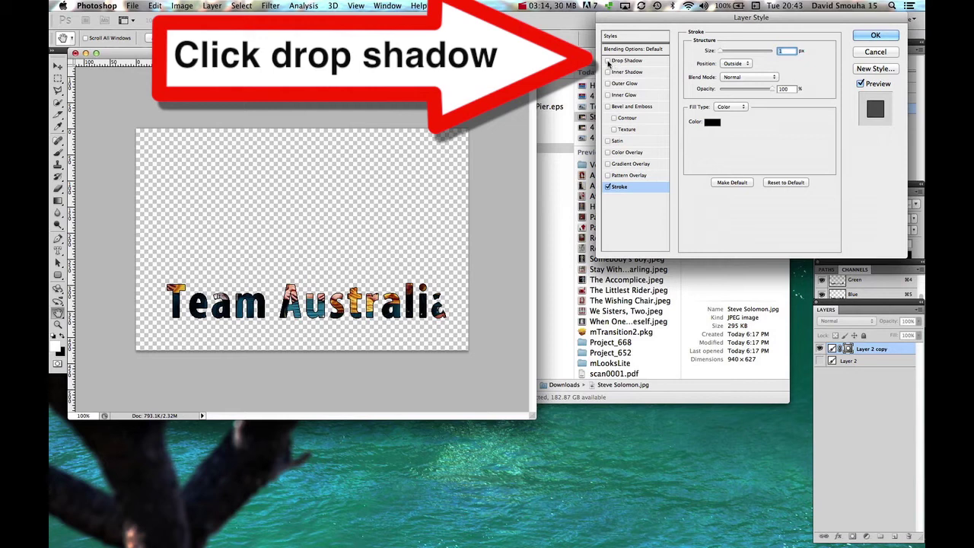
Enable Drop Shadow with its distance set to 15 px, then apply the layer styles
left_click(608, 61)
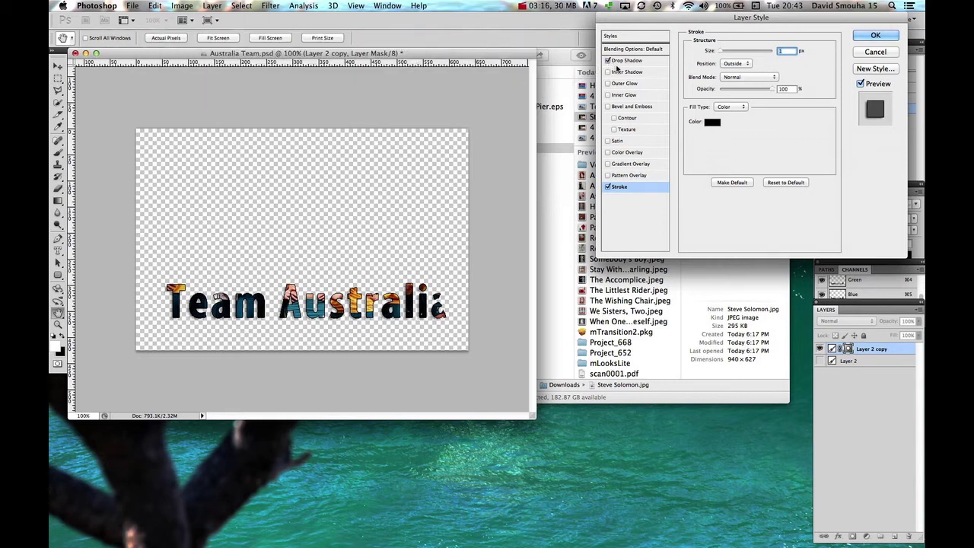
left_click(627, 61)
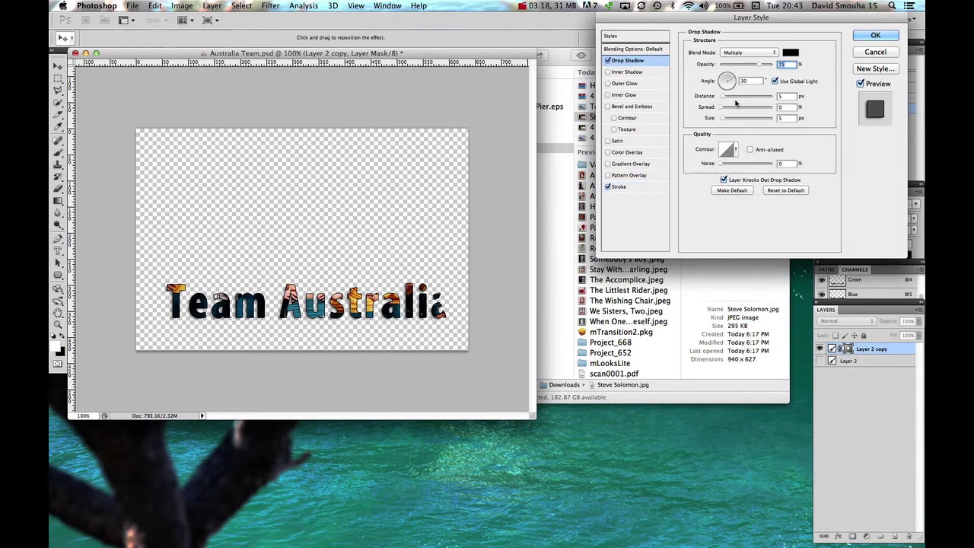
left_click_drag(724, 97, 726, 98)
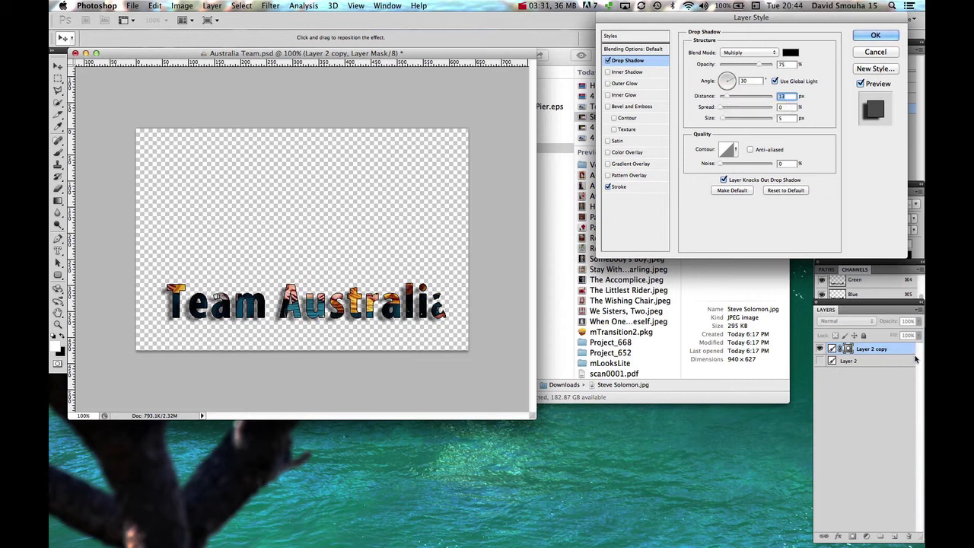
left_click(875, 35)
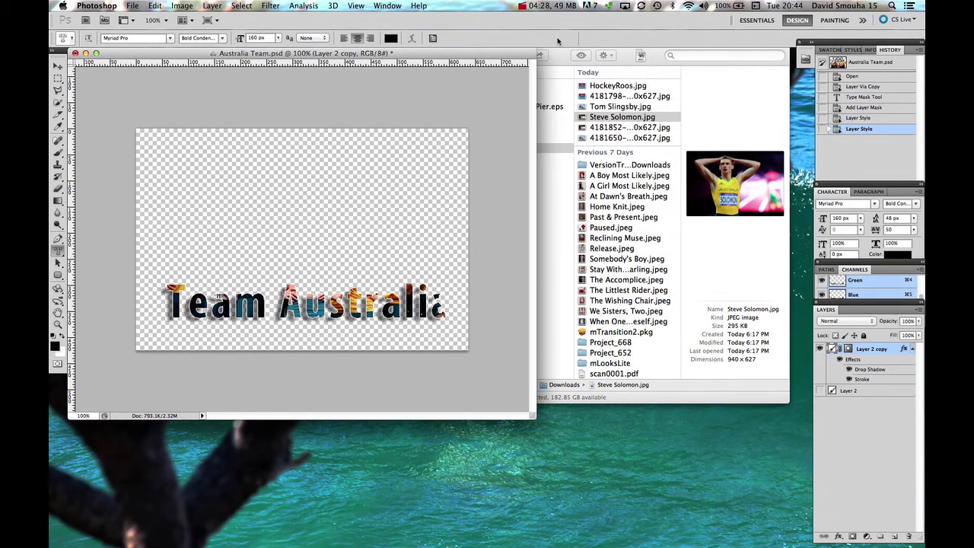
Save Australia Team.psd, toggle Layer 2's visibility on and off, save again and close
key("super+s")
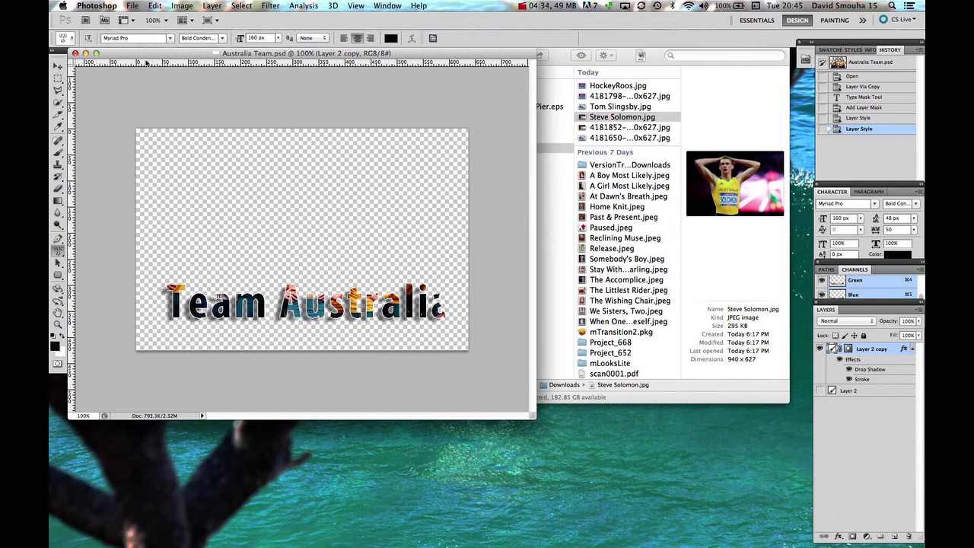
left_click(821, 390)
left_click(820, 390)
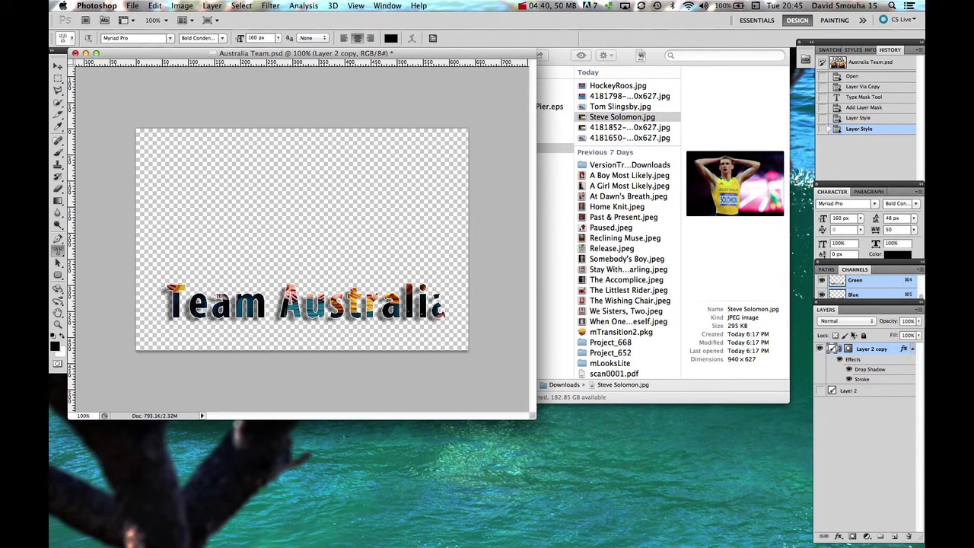
key("super+s")
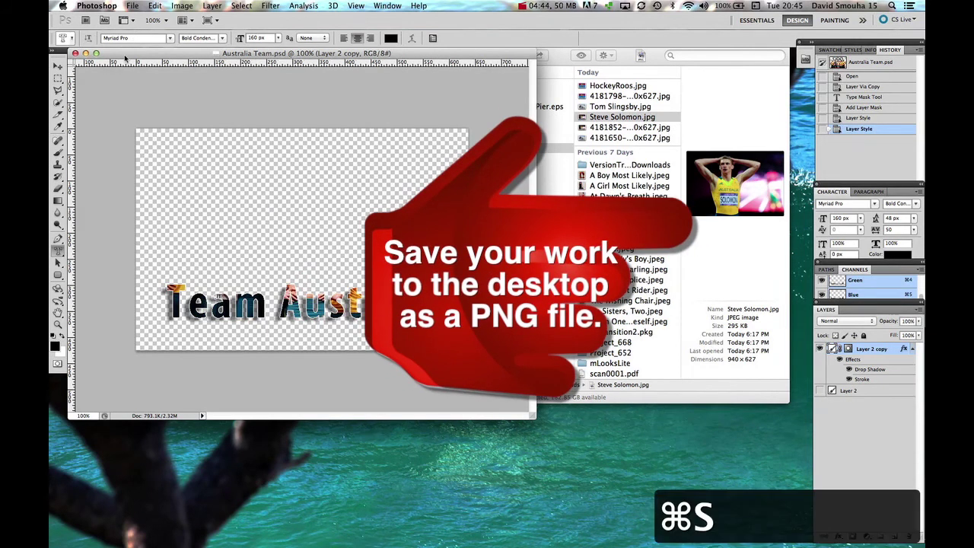
key("super+w")
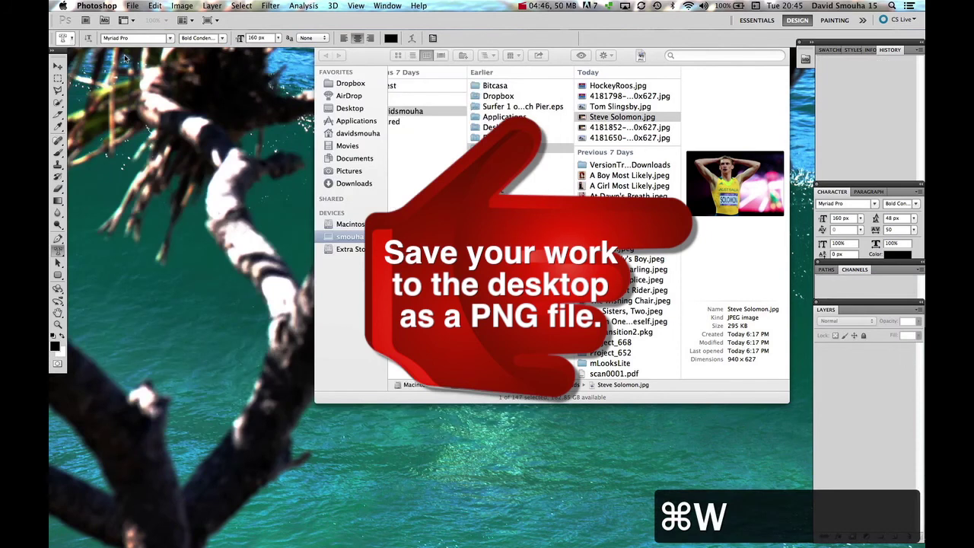